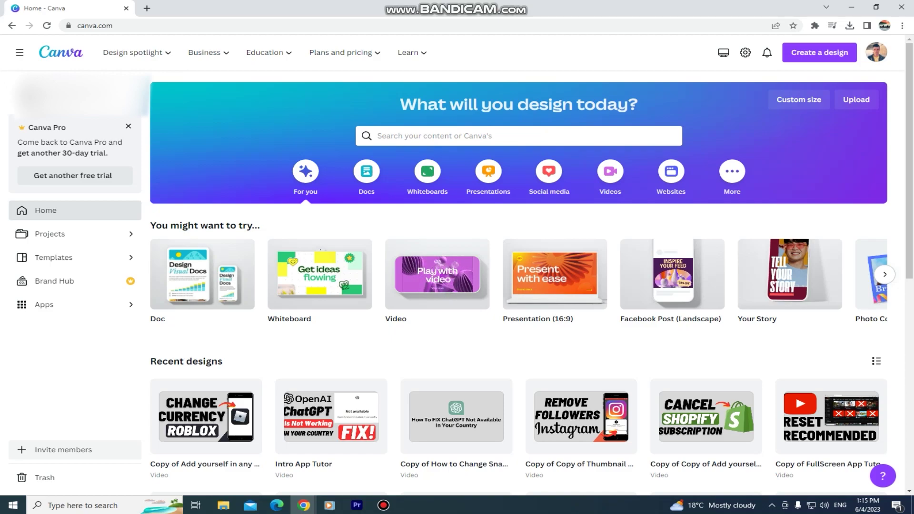
Open Canva's Create a design menu listing design types such as 1920×1080 video.
left_click(819, 52)
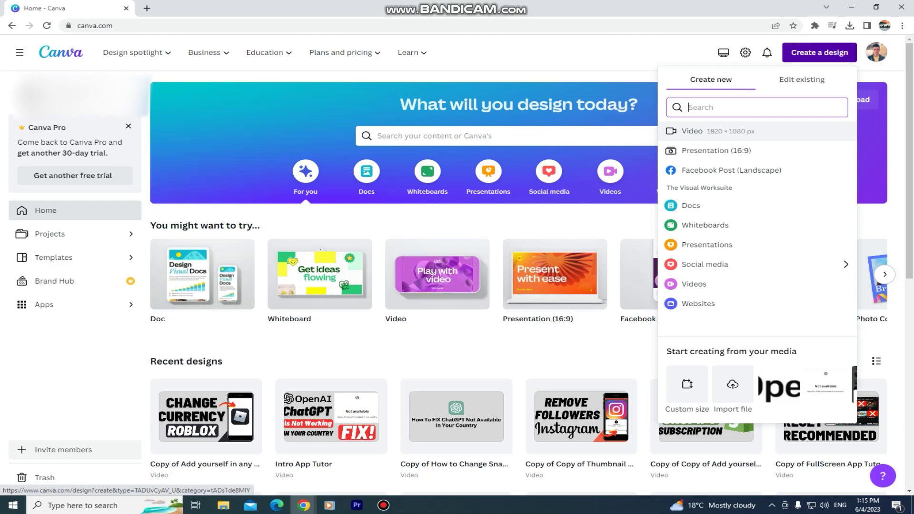
Choose Video (1920 × 1080 px) to open a blank 5-second video page.
left_click(691, 130)
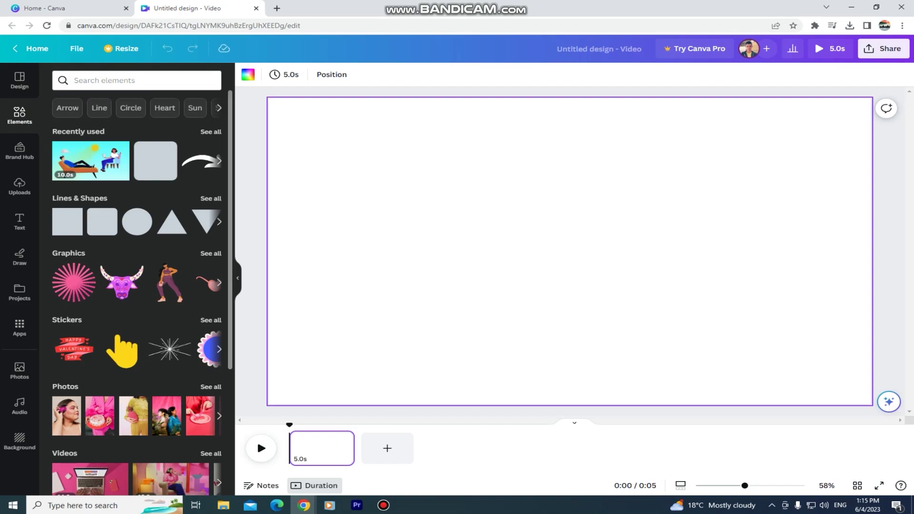
Search Elements graphics for 'character' and add the seated woman, enlarged on the right.
left_click(136, 80)
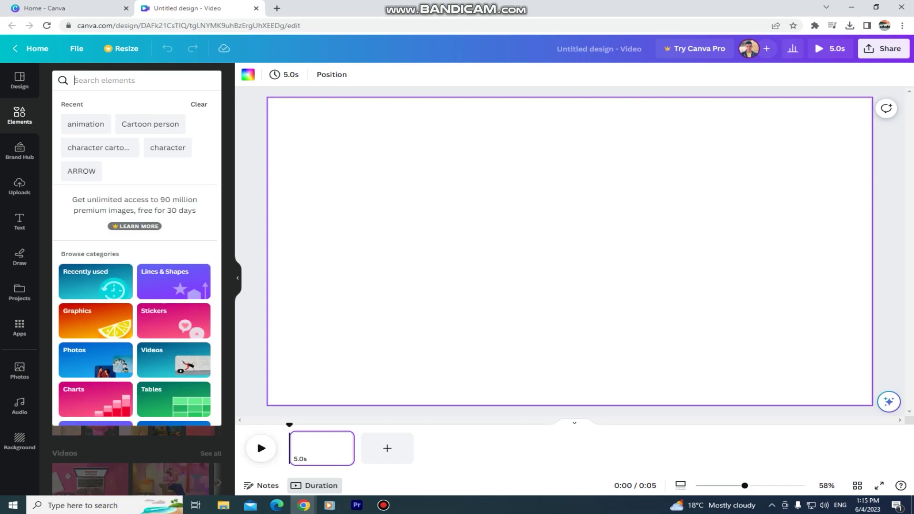
type("character")
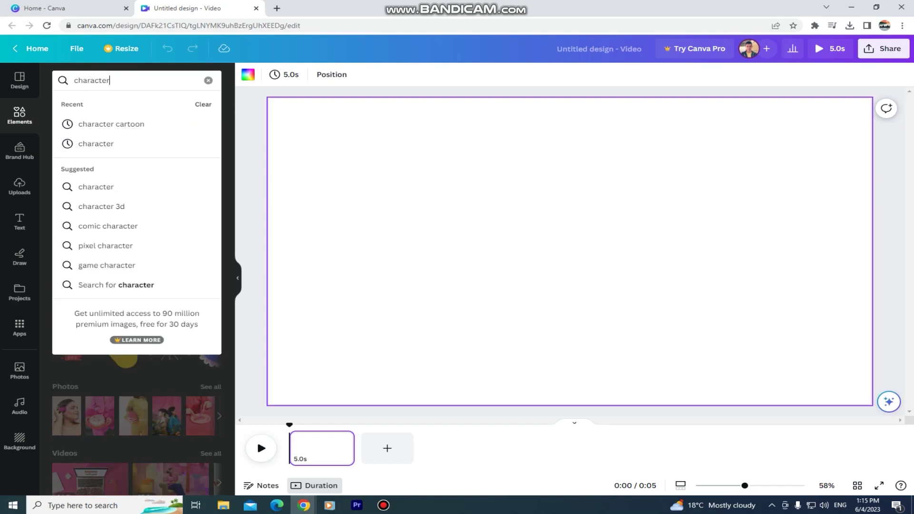
key("Return")
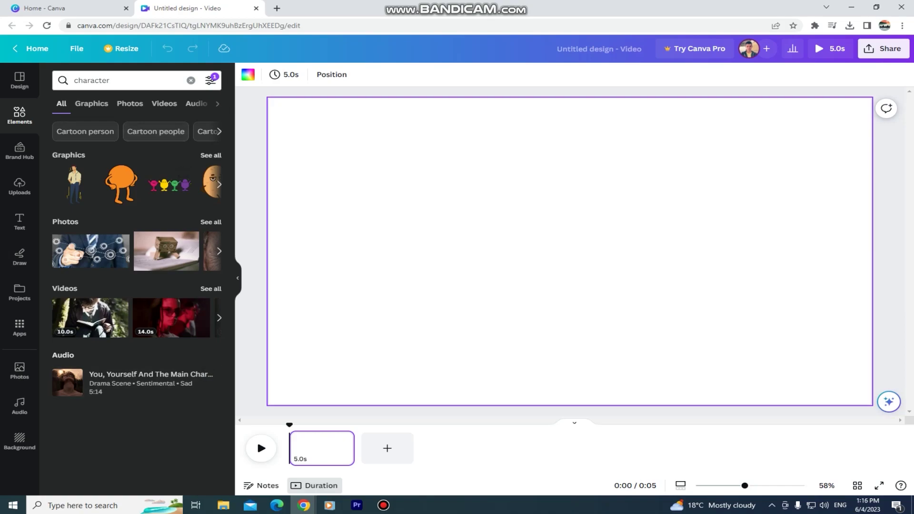
left_click(91, 103)
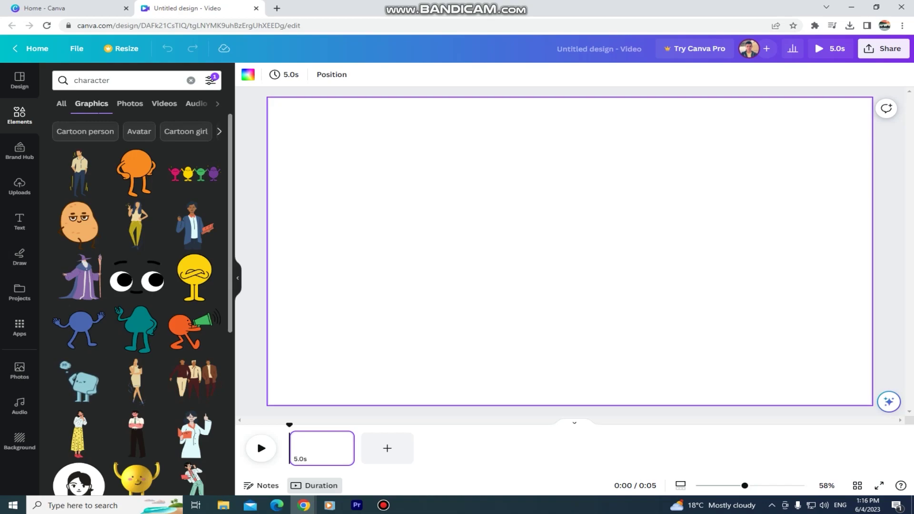
scroll(136, 285, "down", 4)
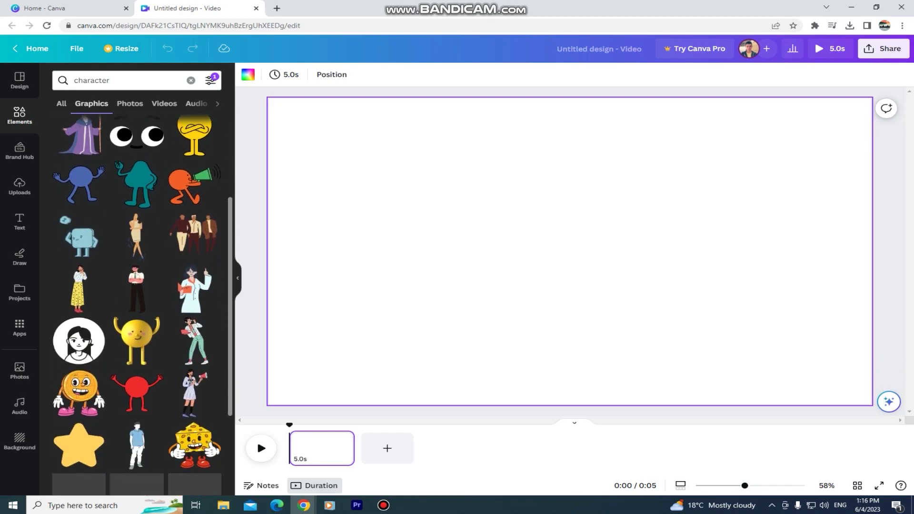
scroll(136, 286, "down", 2)
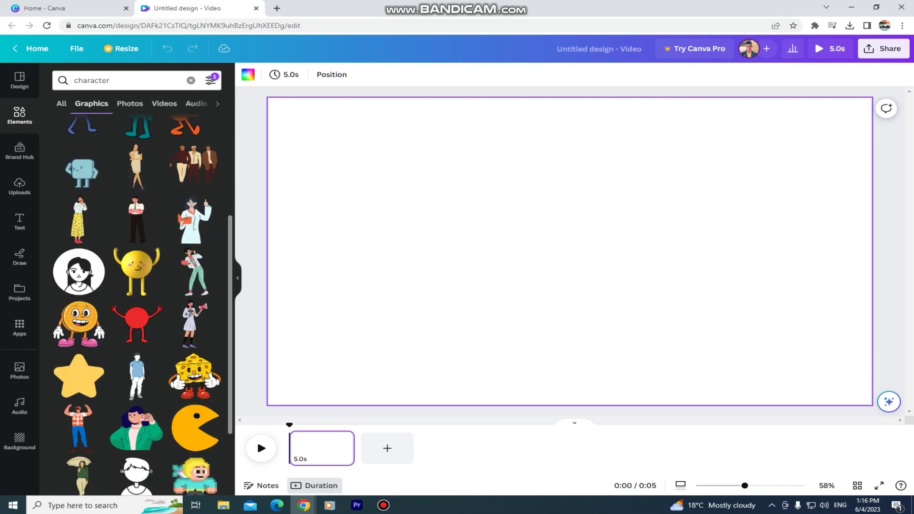
scroll(136, 286, "down", 3)
scroll(136, 286, "down", 2)
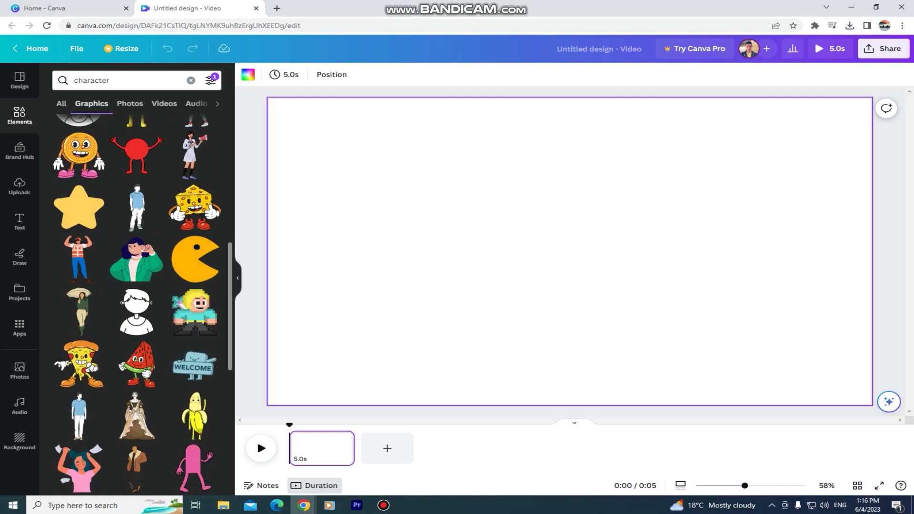
scroll(136, 285, "down", 2)
scroll(136, 285, "down", 3)
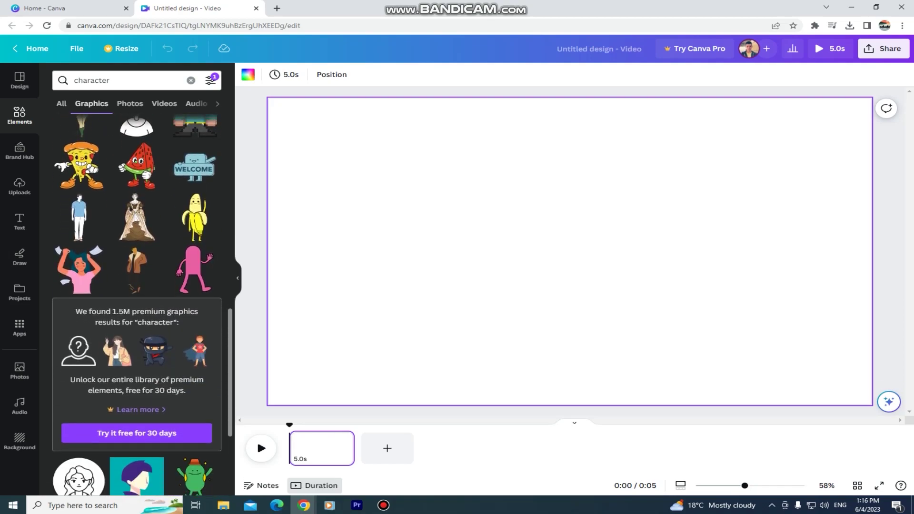
scroll(135, 286, "down", 3)
scroll(135, 285, "down", 3)
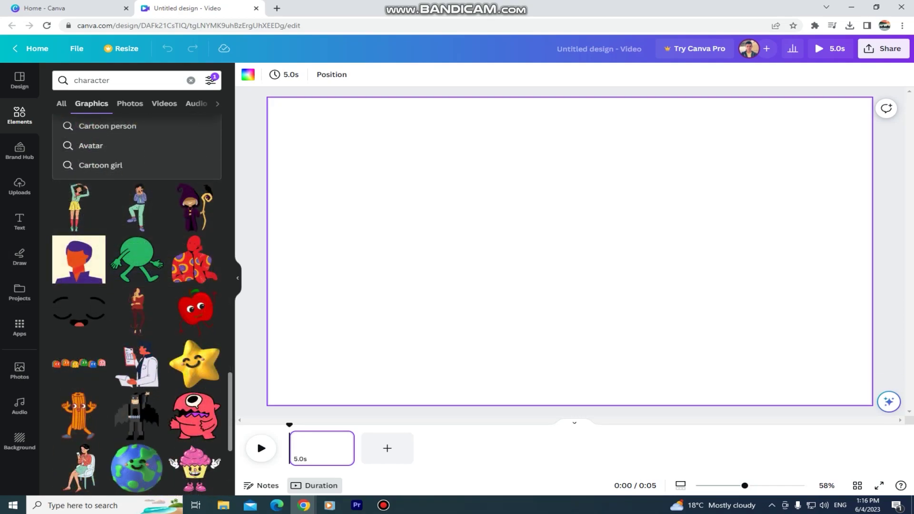
scroll(136, 286, "down", 2)
scroll(136, 286, "down", 2)
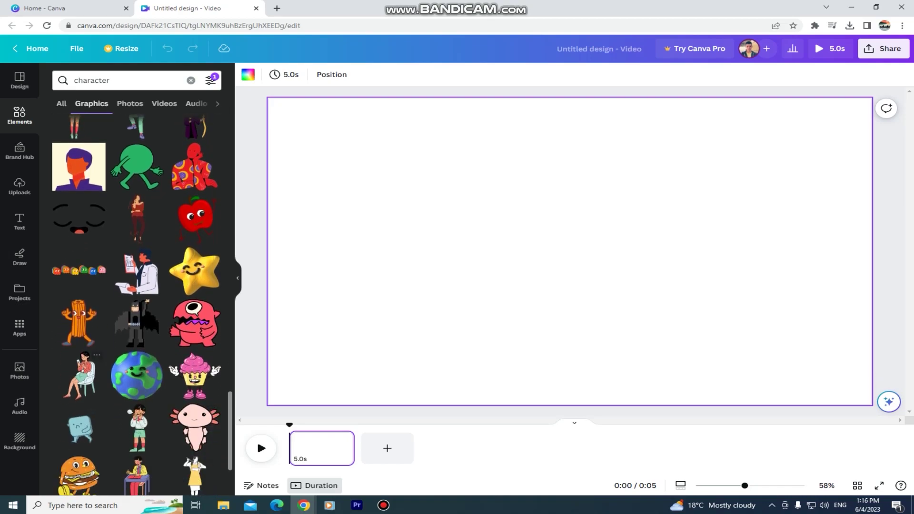
left_click(80, 375)
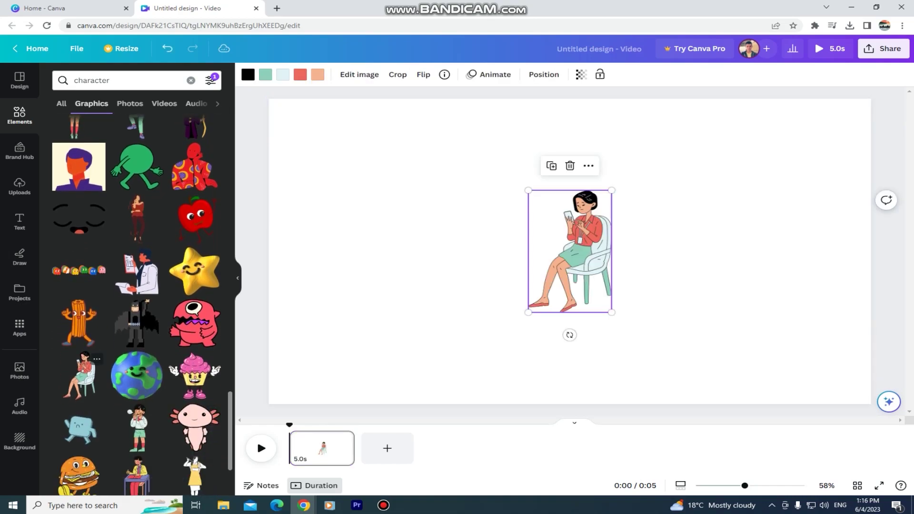
left_click_drag(612, 311, 771, 458)
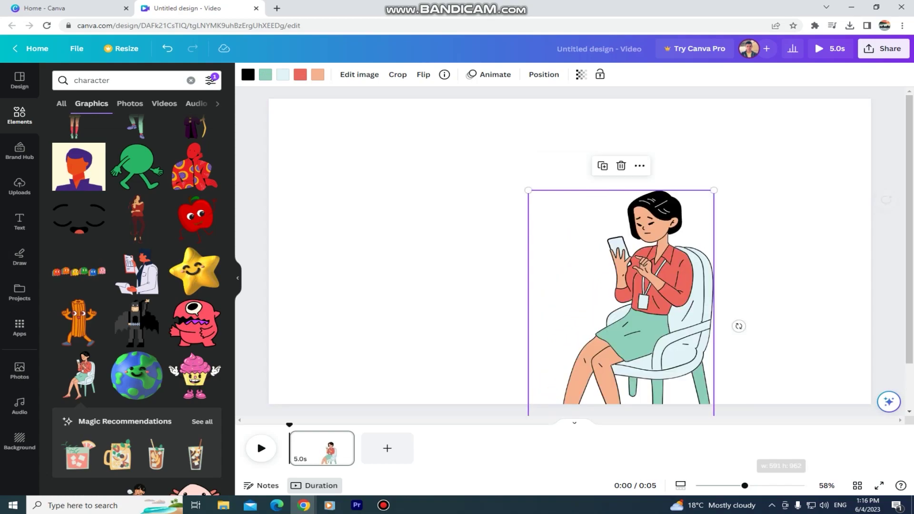
left_click_drag(643, 307, 756, 257)
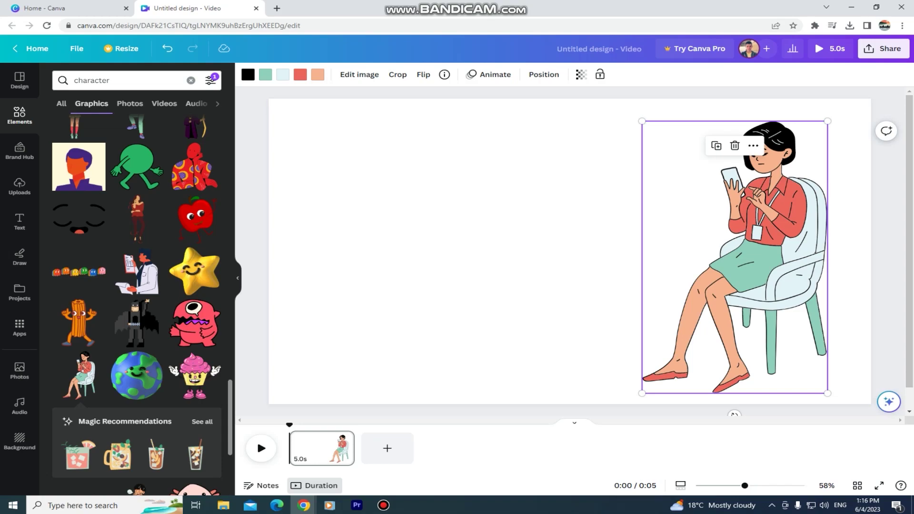
Add a heading text box, moving it toward the upper left and enlarging it.
left_click(19, 222)
left_click(114, 198)
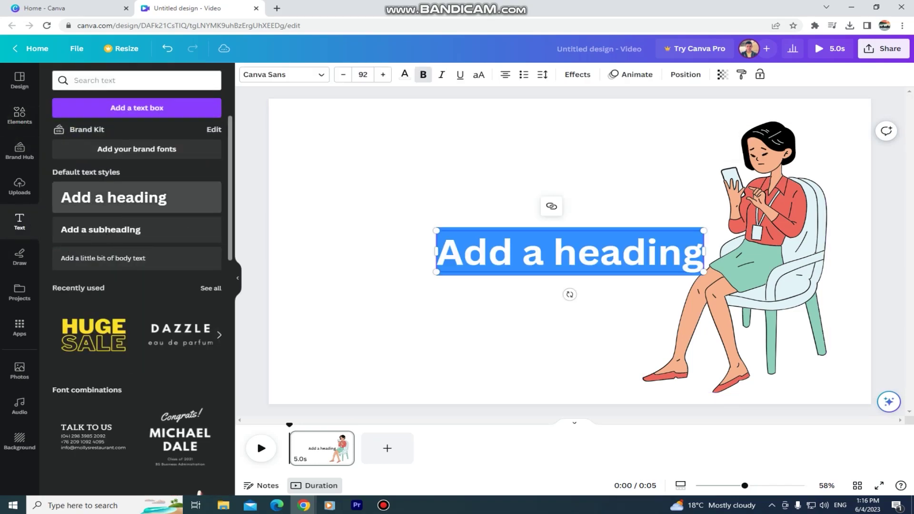
type("Welcome")
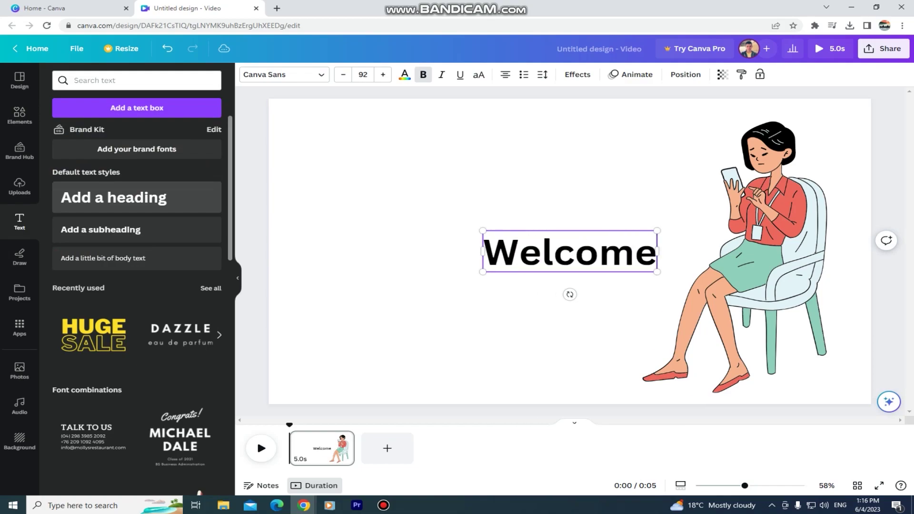
type(" to another")
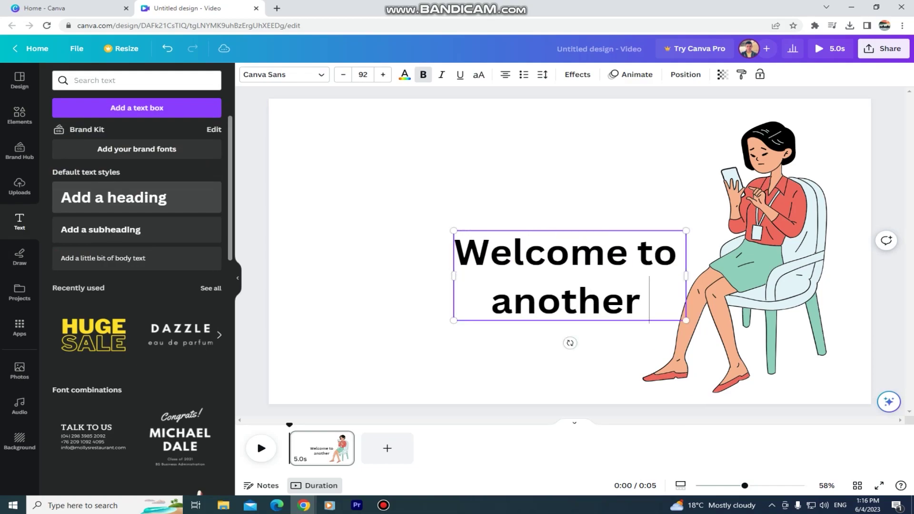
type(" video")
left_click_drag(569, 275, 407, 193)
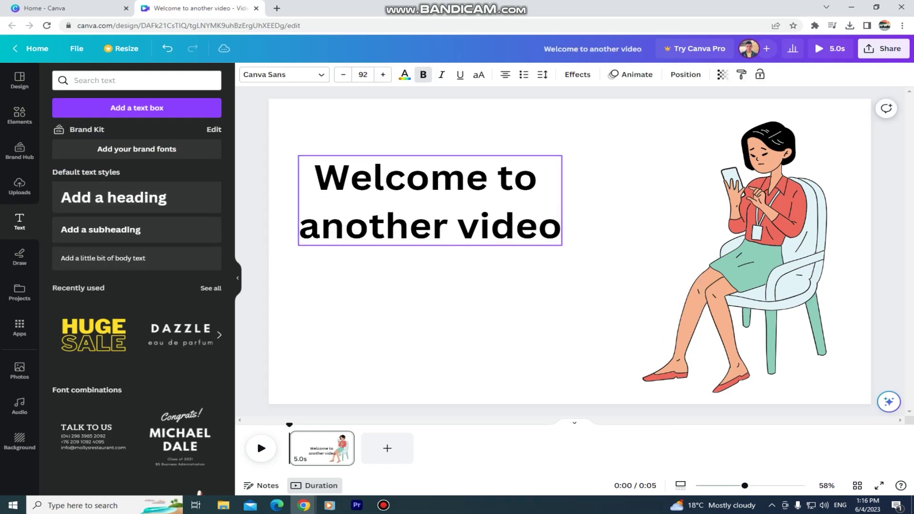
mouse_move(543, 239)
left_mouse_down()
mouse_move(696, 280)
mouse_move(672, 271)
left_mouse_up()
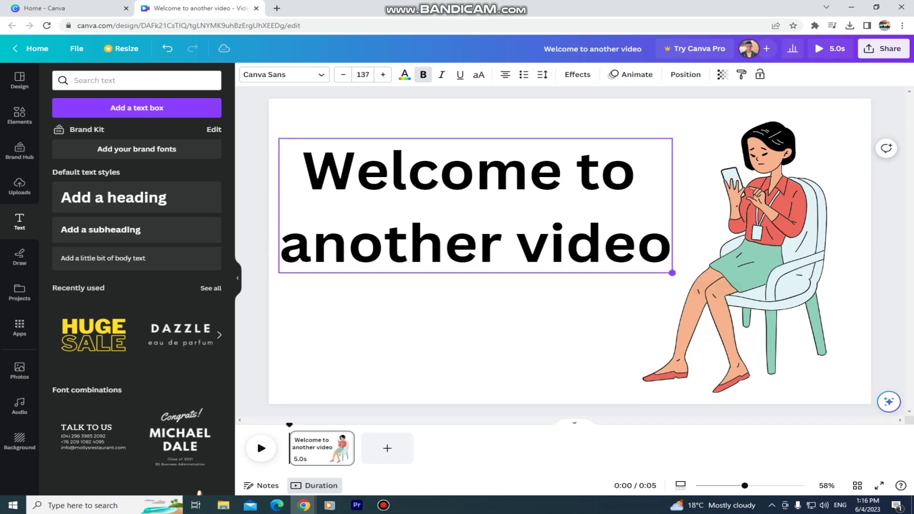
Give the whole welcome heading Barlow Black font and a Shadow effect with lowered transparency.
triple_click(468, 172)
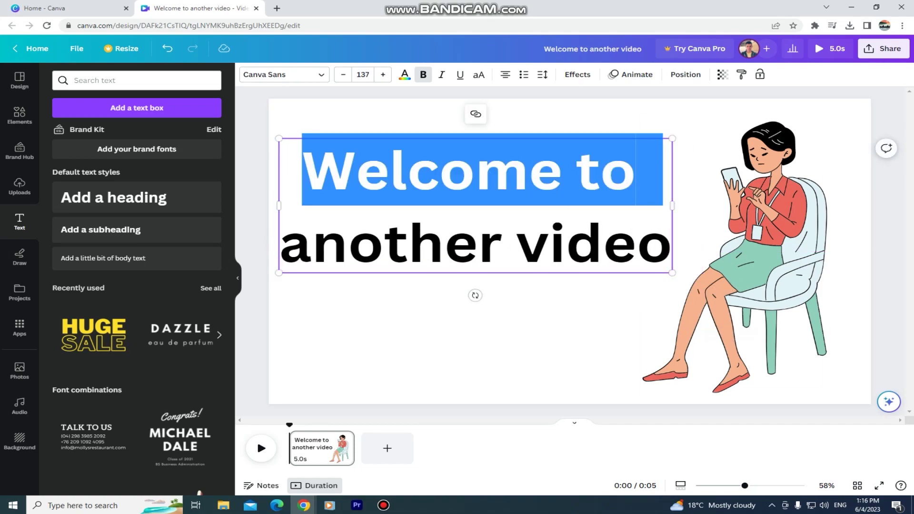
key("shift+Right")
key("shift+Right")
key("shift+Right")
key("shift+Right")
key("shift+Right")
key("shift+Right")
key("shift+Right")
key("shift+Right")
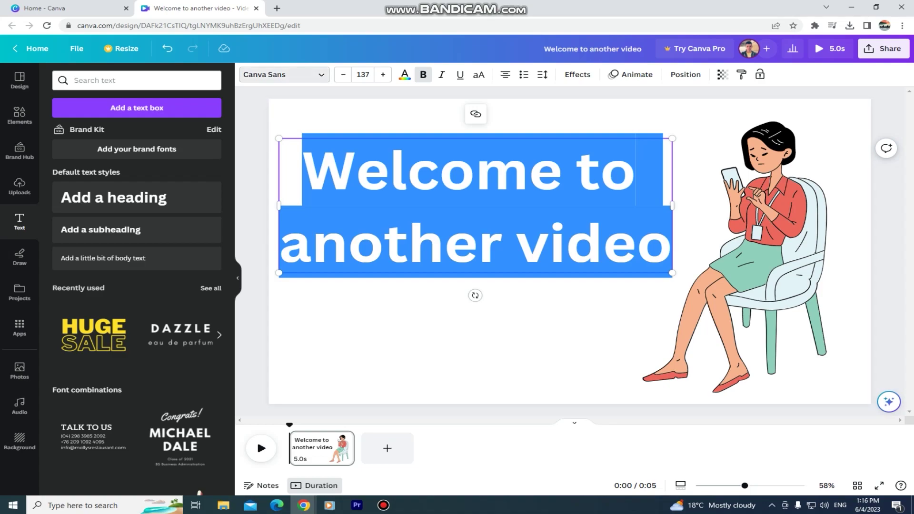
left_click(283, 74)
left_click(87, 245)
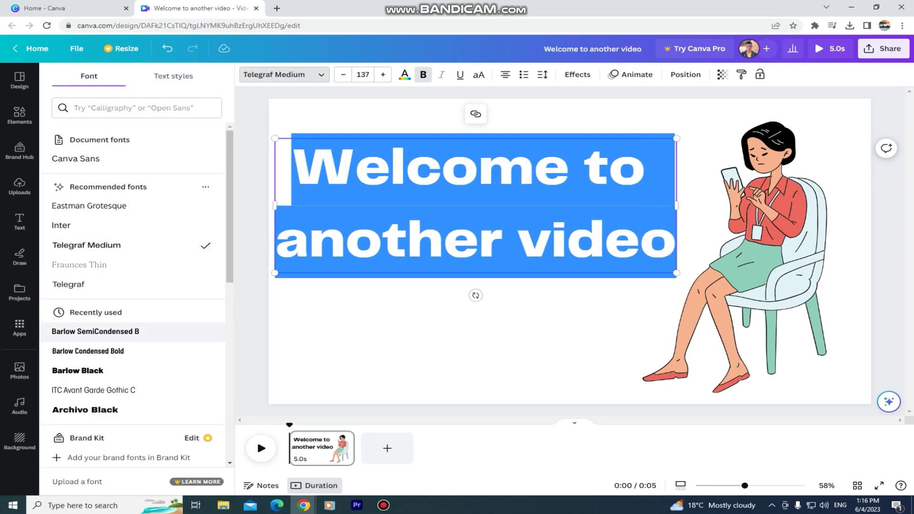
left_click(78, 370)
left_click(578, 75)
left_click(132, 135)
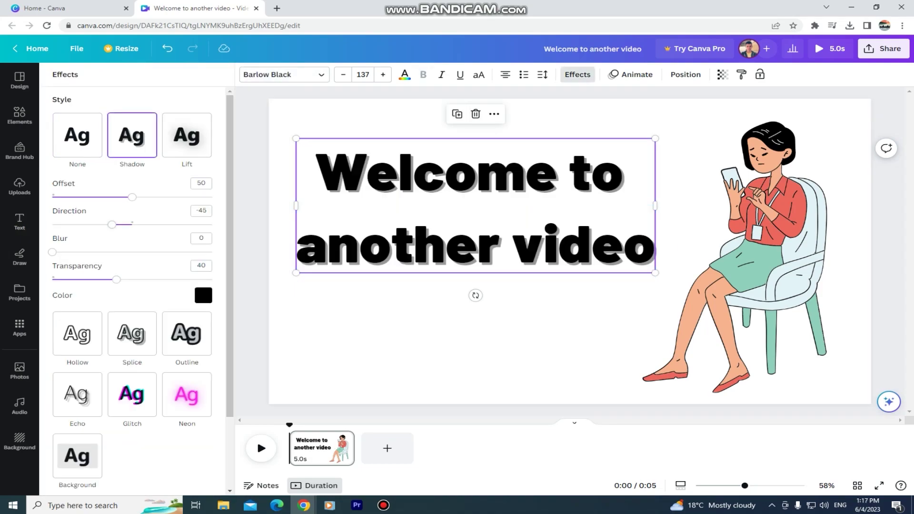
left_click_drag(116, 278, 109, 278)
Apply the Typewriter animation to the welcome heading and an element animation to the seated woman.
key("Escape")
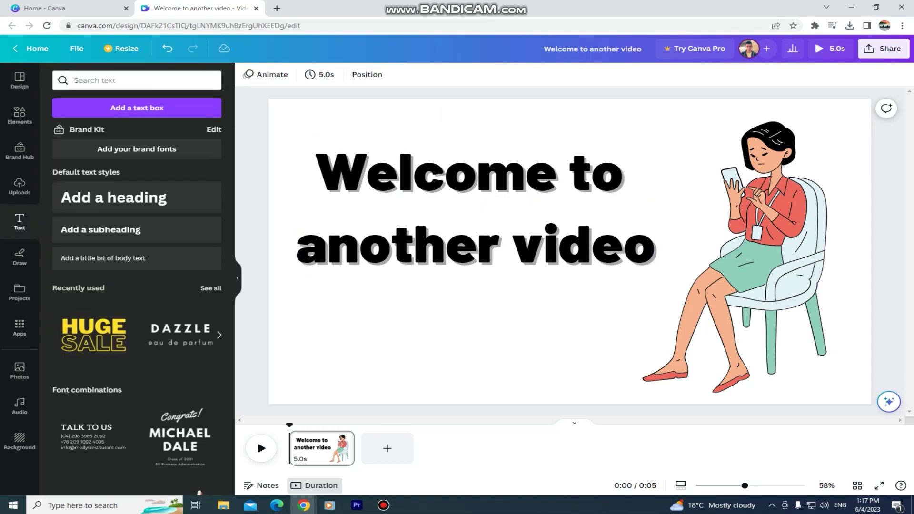
left_click(471, 207)
left_click(265, 74)
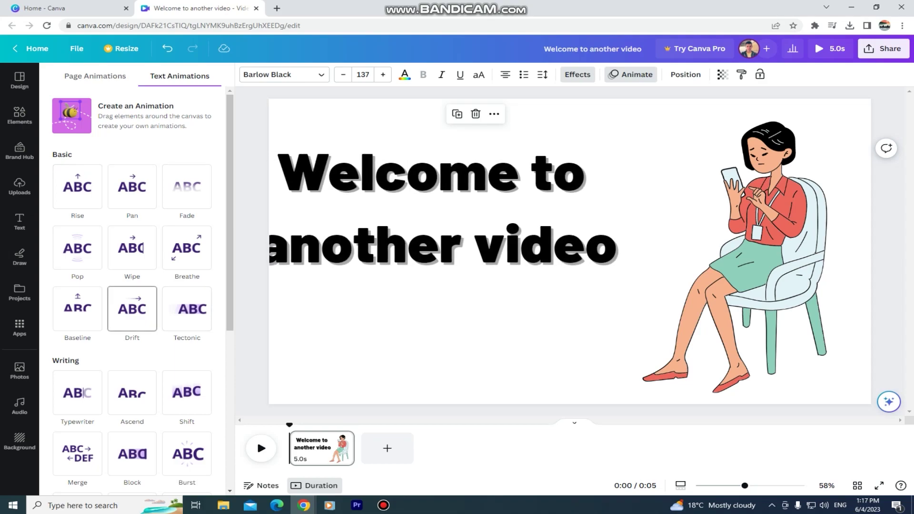
left_click(77, 393)
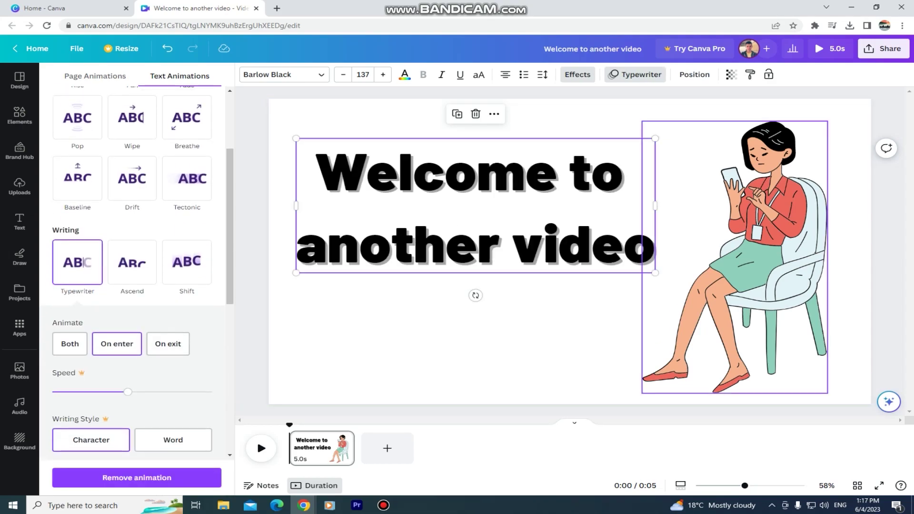
key("Tab")
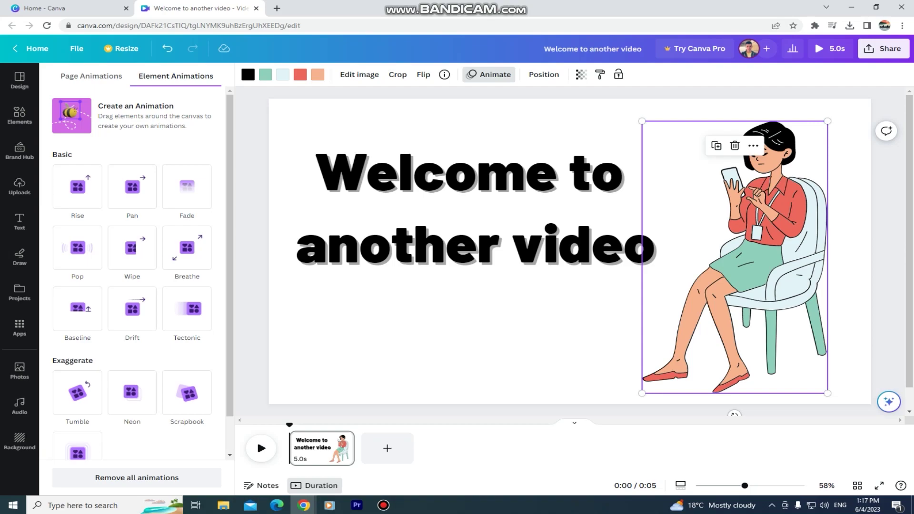
left_click(187, 309)
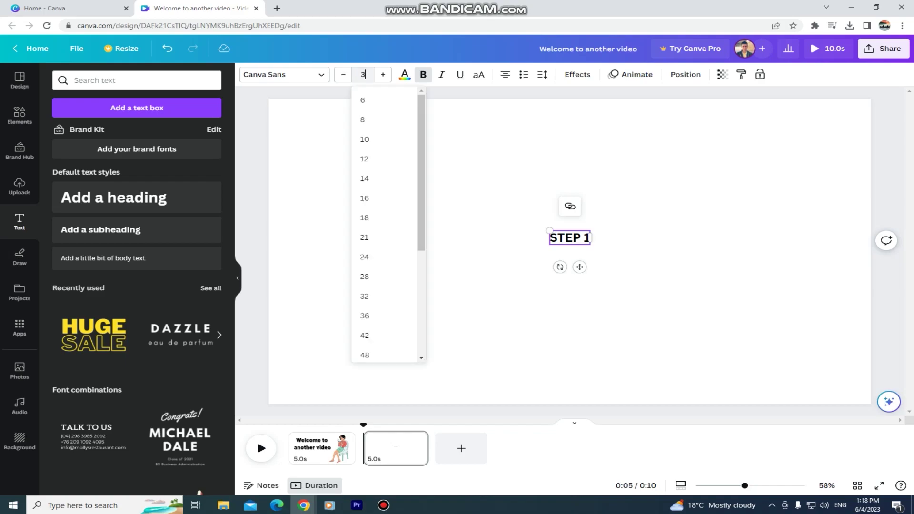
type("00")
Apply font size 300 to STEP 1 and move it up to the page centre.
key("Return")
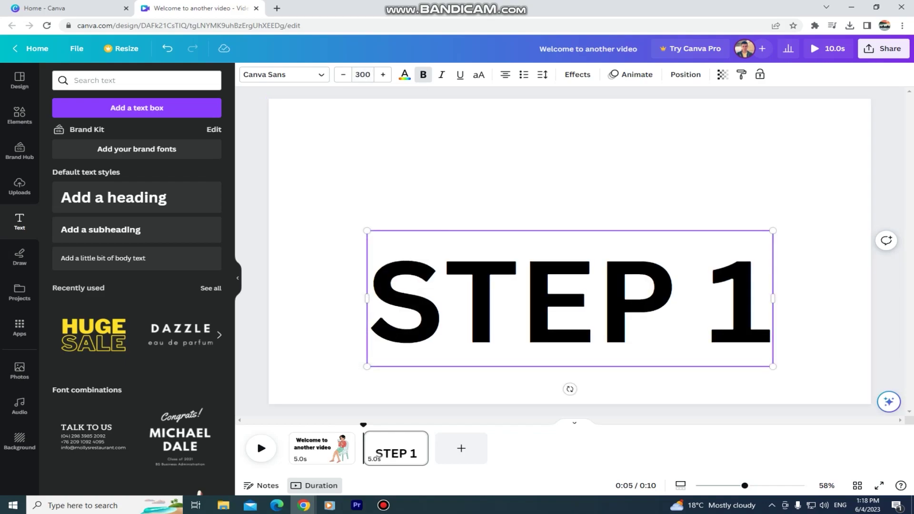
left_click_drag(569, 300, 574, 252)
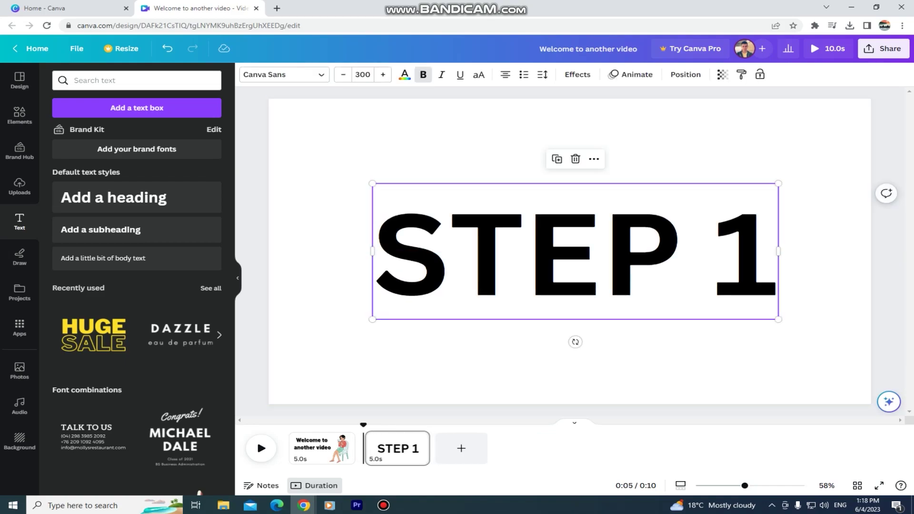
mouse_move(365, 441)
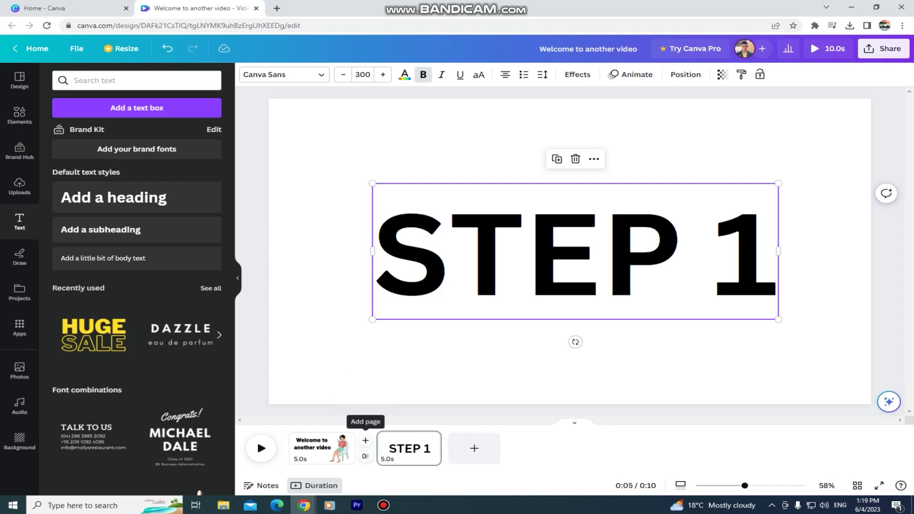
left_click(365, 455)
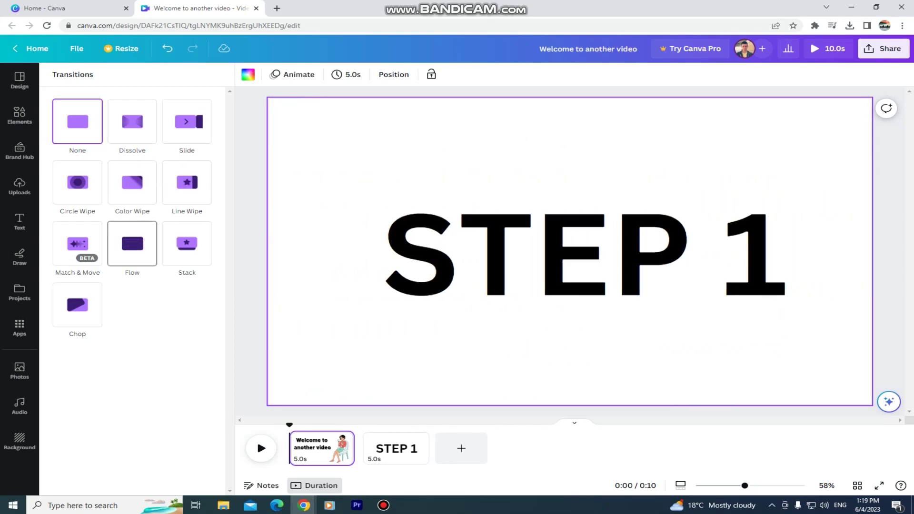
Choose the Flow transition between the welcome page and the STEP 1 page.
left_click(132, 244)
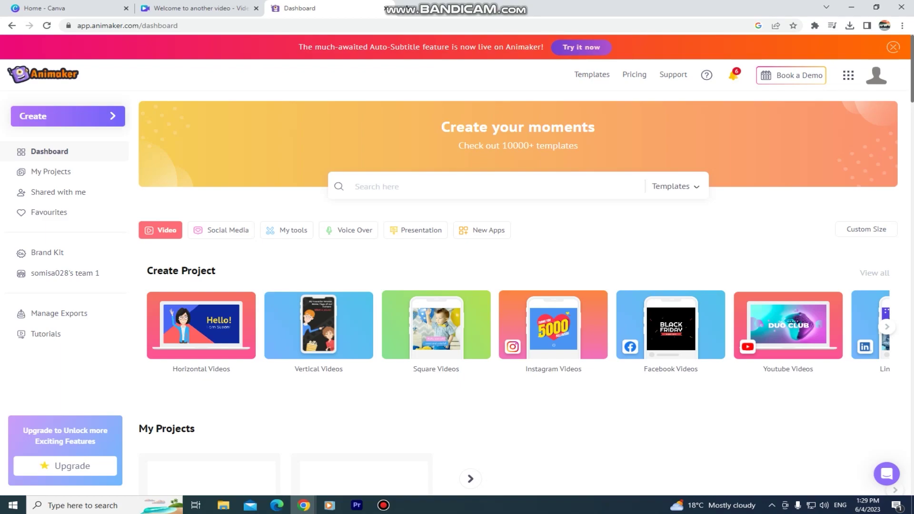
Open Animaker's 'Create your moments' template gallery via View all.
left_click(592, 74)
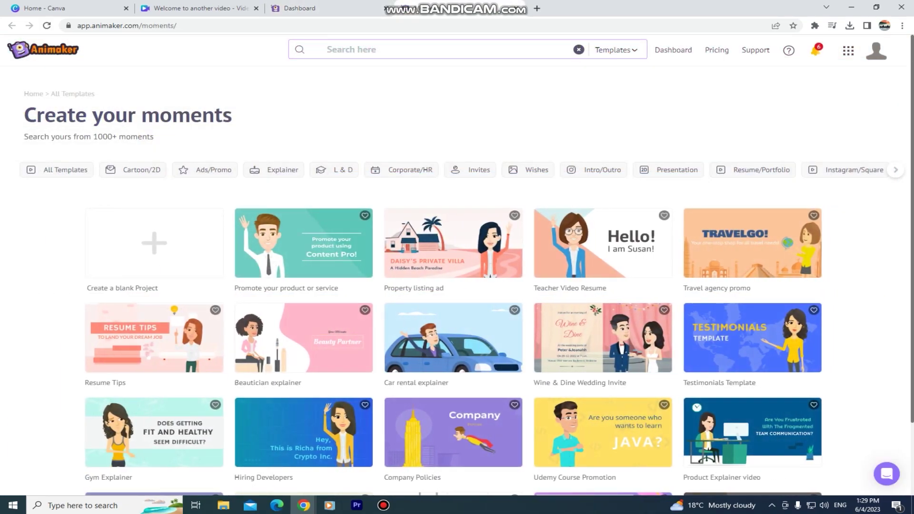
Create a blank Animaker project and confirm its video size.
left_click(154, 243)
left_click(483, 258)
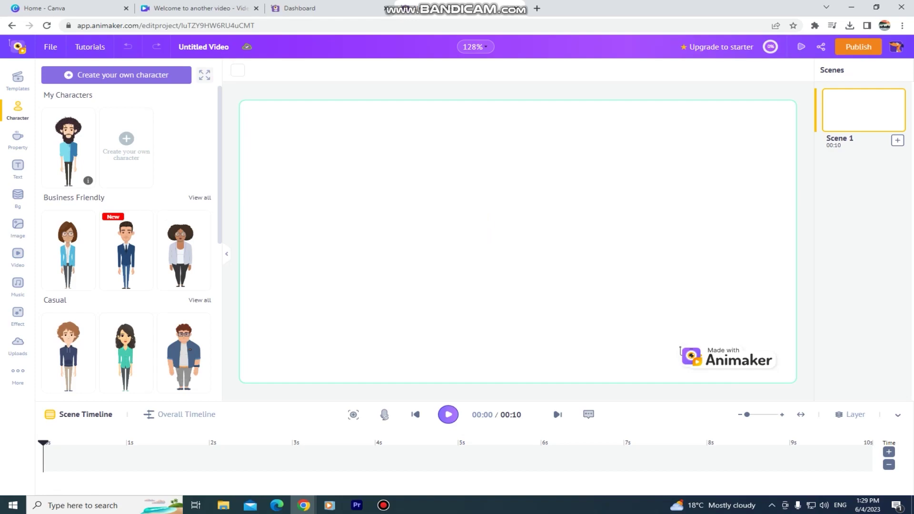
scroll(125, 250, "down", 5)
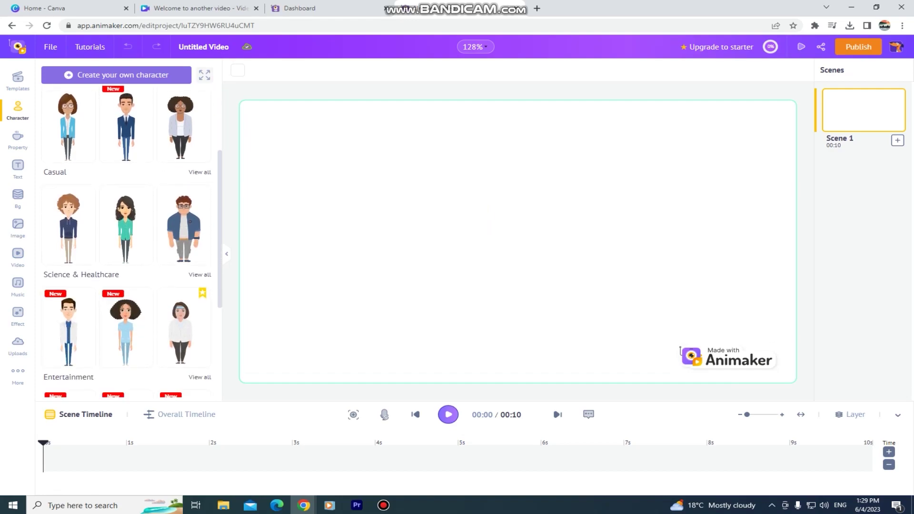
scroll(125, 250, "down", 2)
scroll(125, 249, "down", 2)
scroll(126, 249, "down", 2)
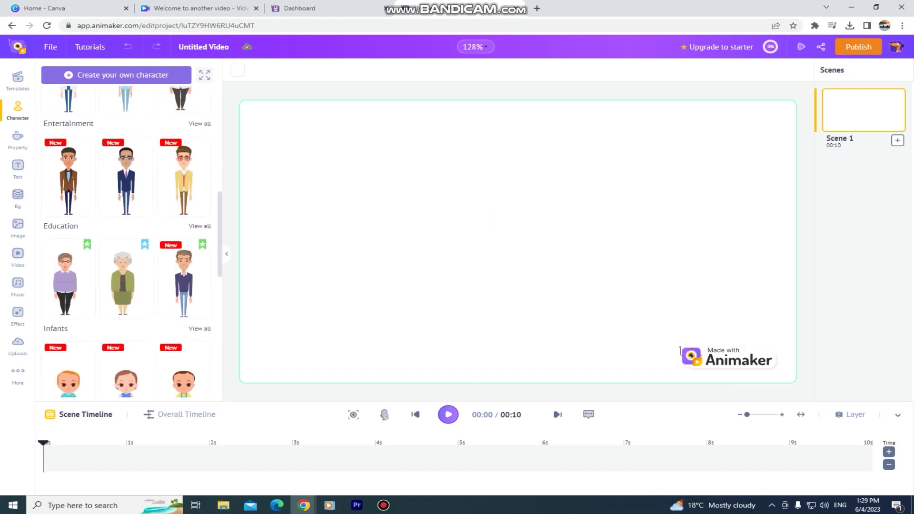
scroll(126, 250, "down", 1)
scroll(126, 214, "down", 1)
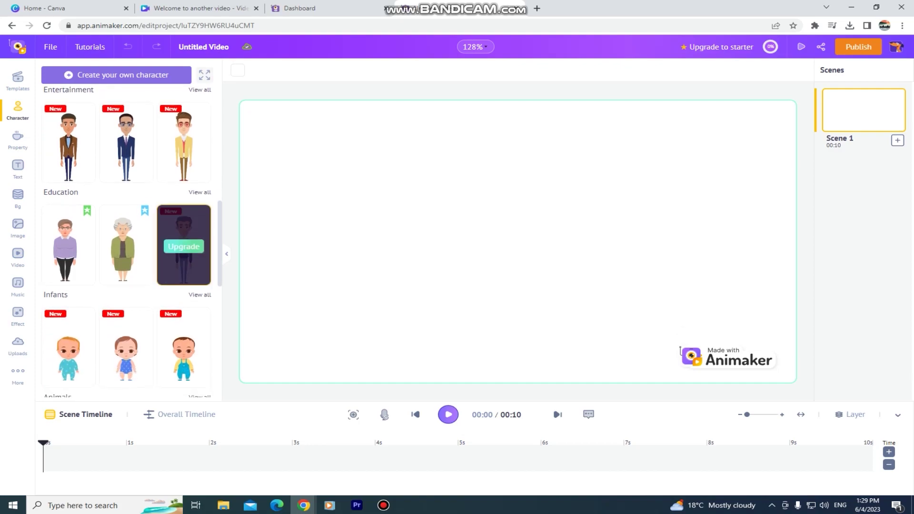
Add the blue-suited bespectacled man, enlarge and reposition him, and set the Watching Time pose.
left_click(126, 143)
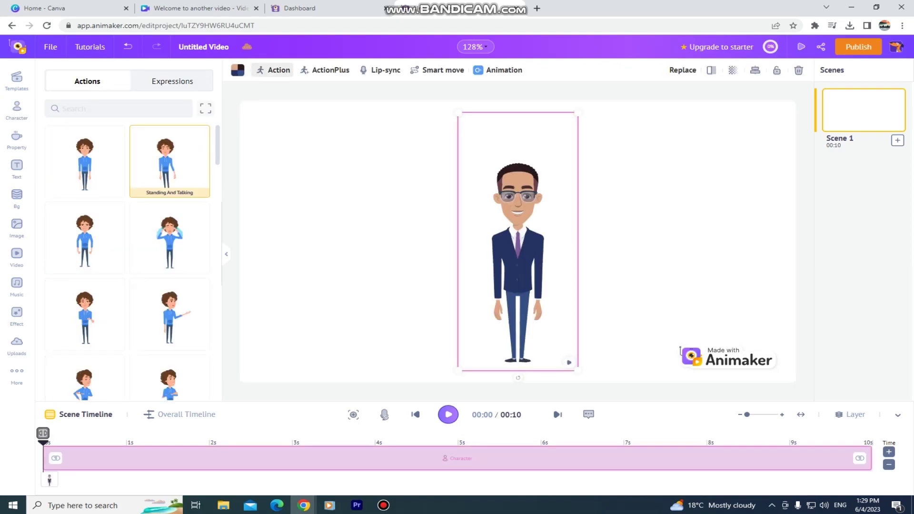
left_click_drag(517, 265, 543, 256)
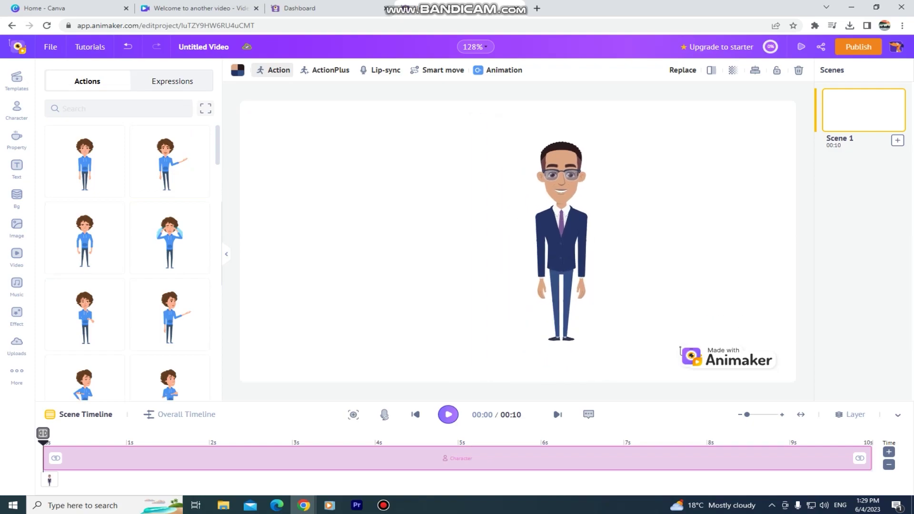
left_click_drag(603, 105, 622, 83)
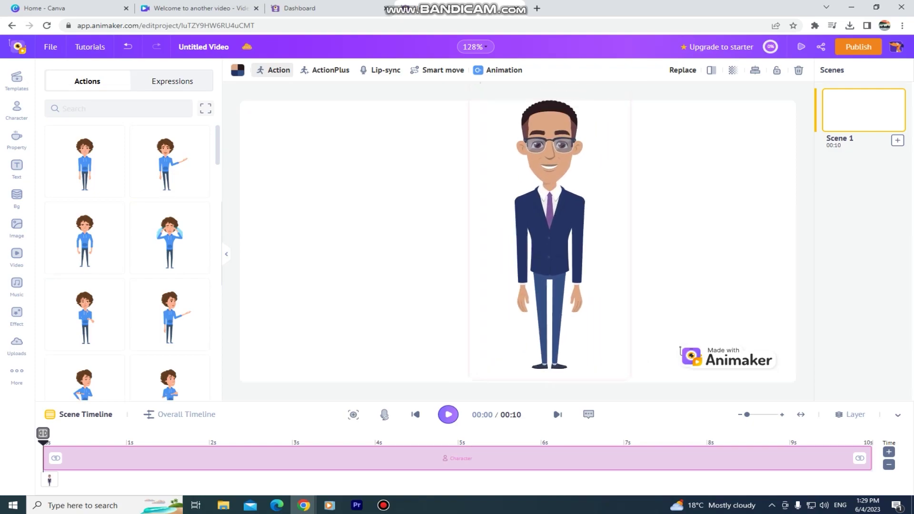
left_click_drag(564, 236, 528, 271)
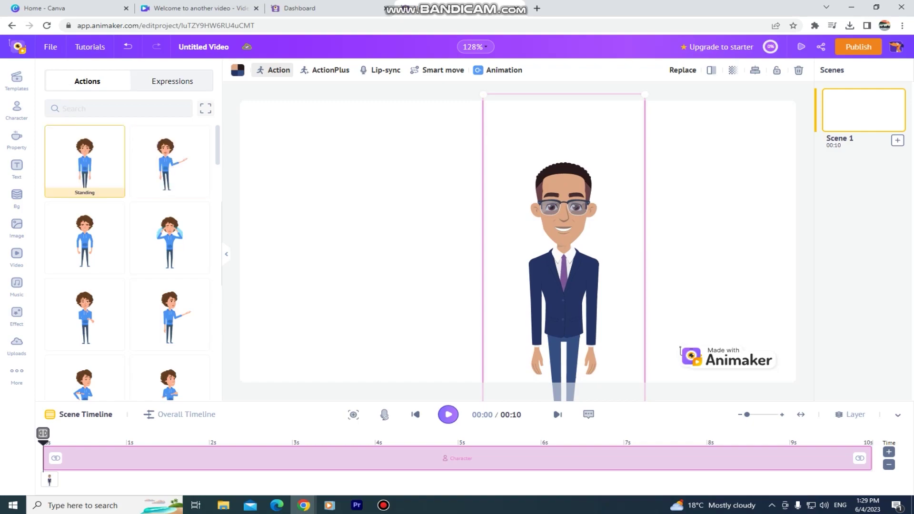
scroll(128, 249, "down", 1)
left_click(169, 227)
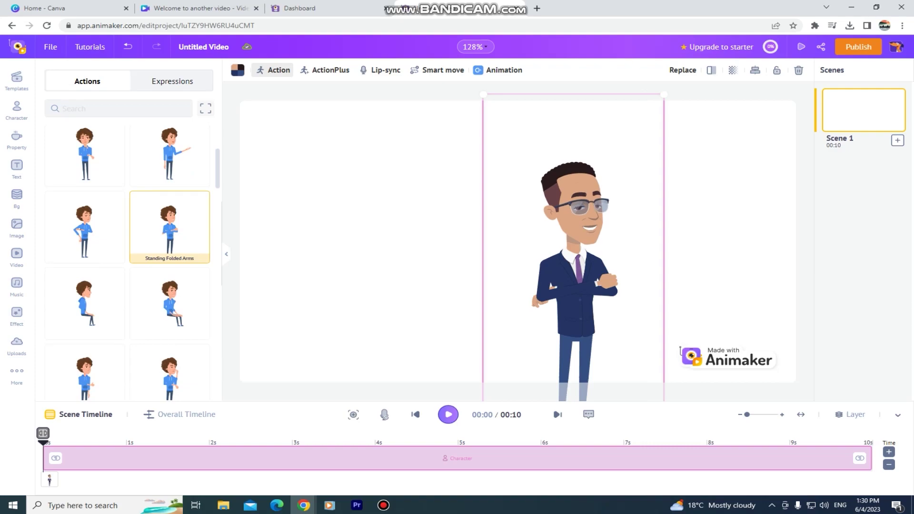
left_click(84, 227)
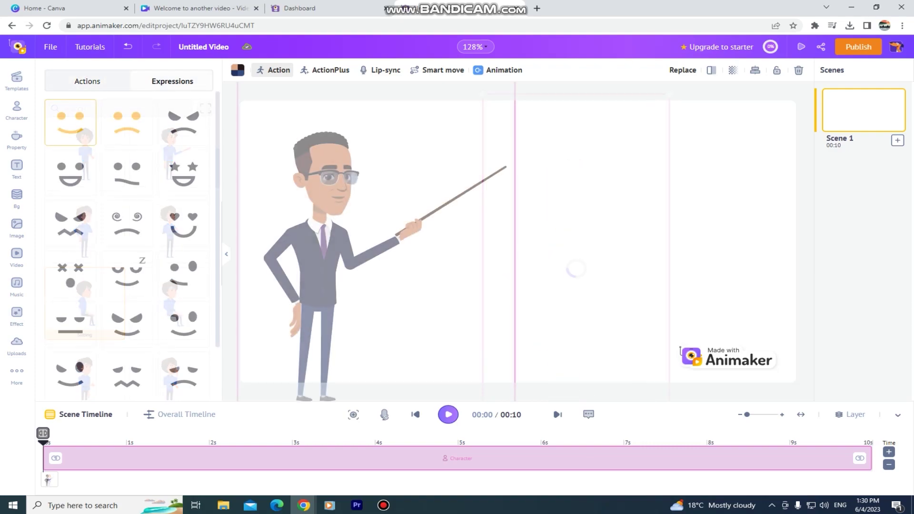
Try Angry, In-Love, Dizzy and Sad expressions on the suited man in turn.
left_click(183, 123)
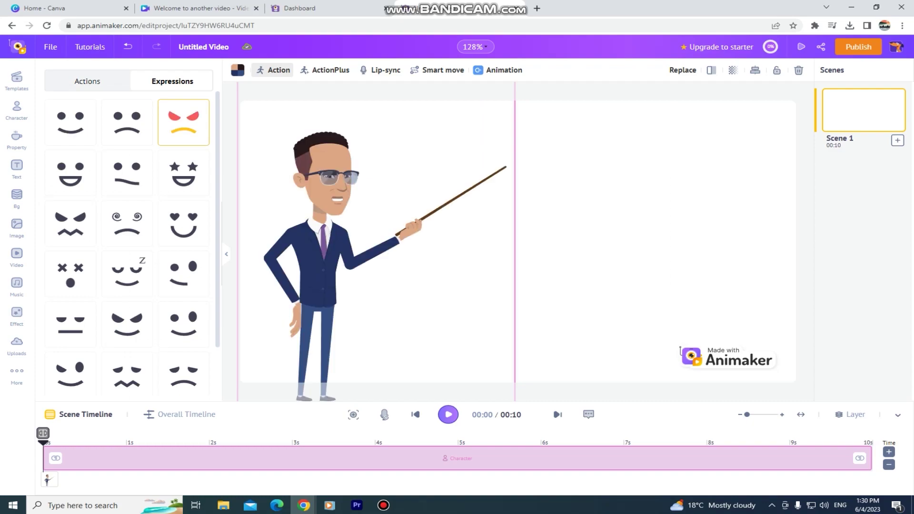
left_click(184, 224)
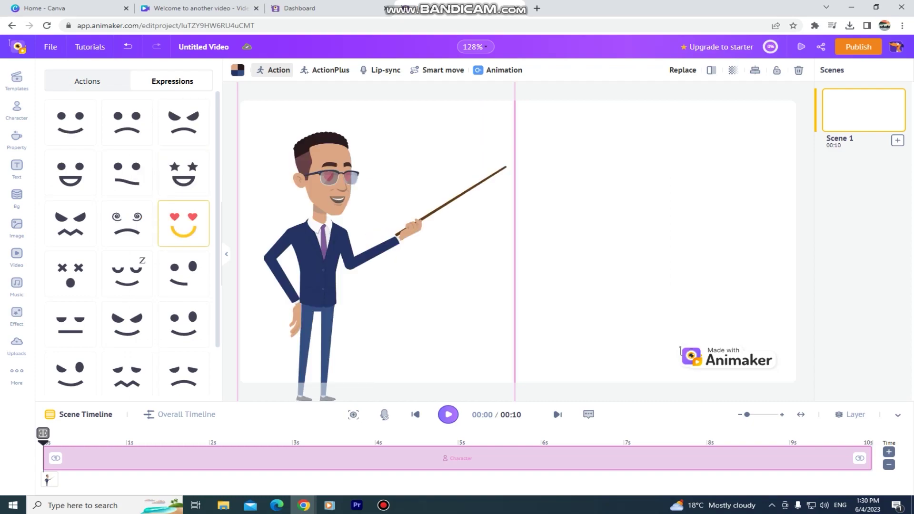
left_click(70, 274)
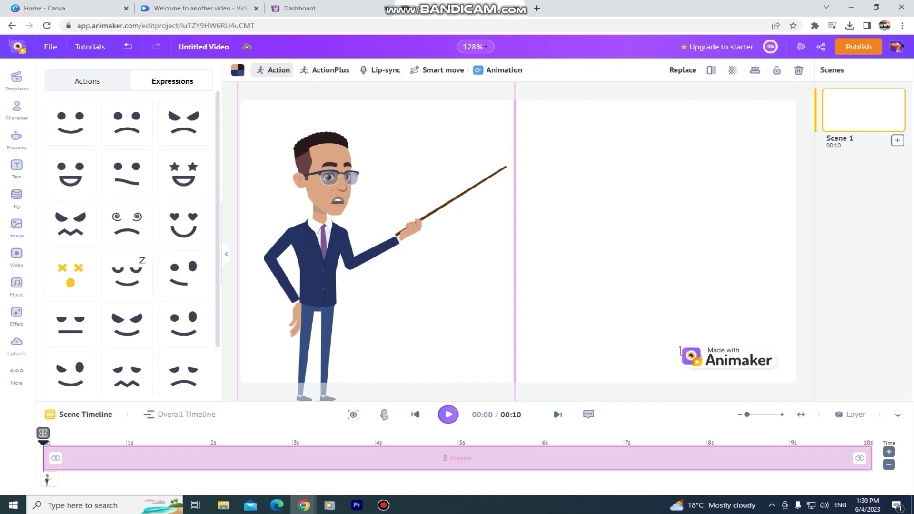
scroll(136, 250, "down", 2)
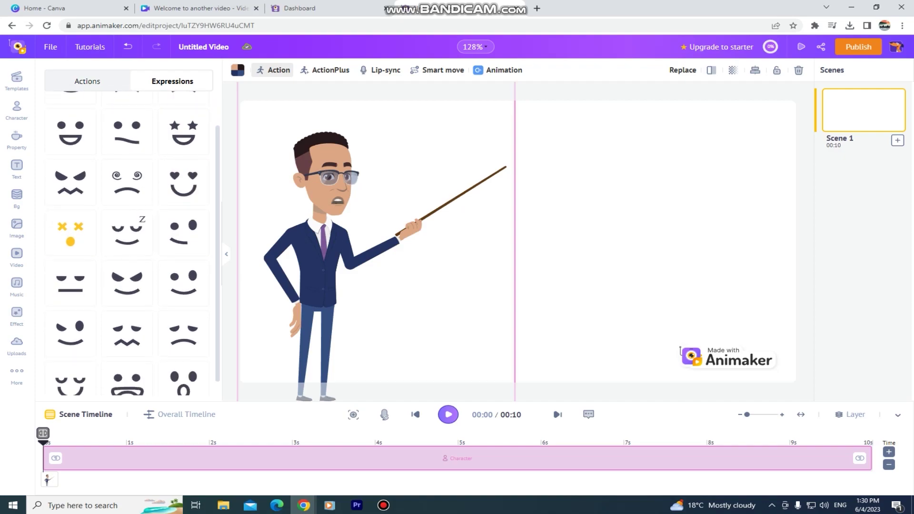
left_click(127, 367)
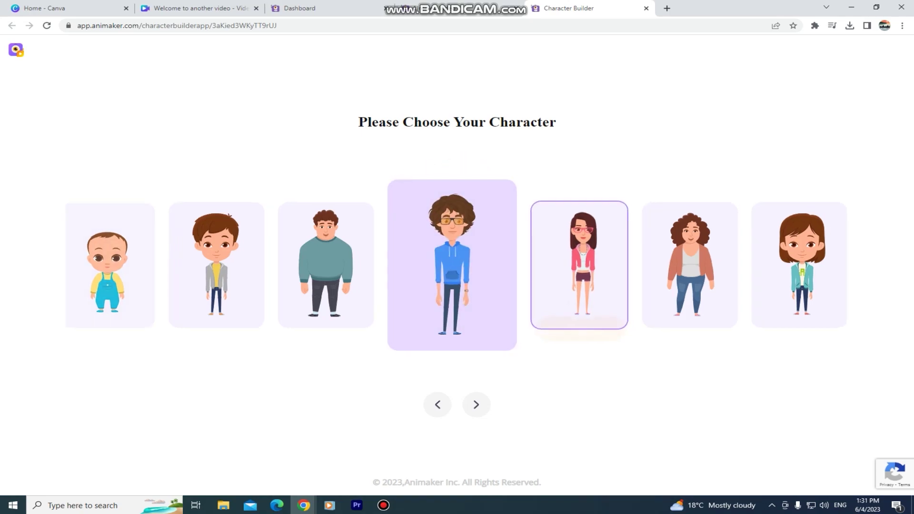
Pick the Female base character and choose a woman's look to customise.
left_click(585, 265)
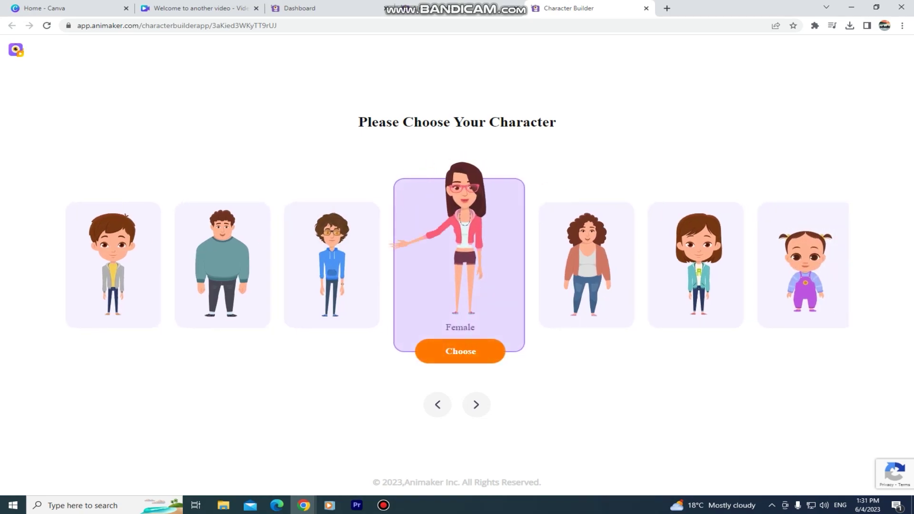
left_click(461, 350)
scroll(457, 286, "down", 5)
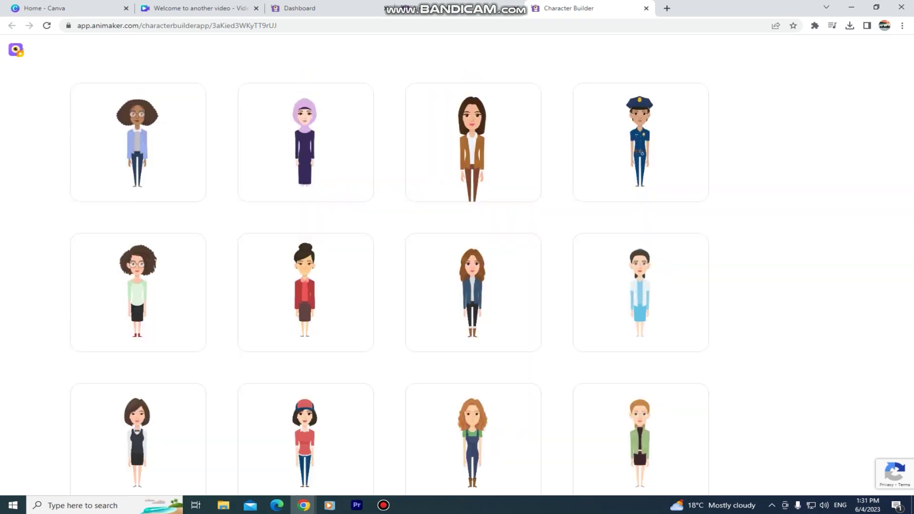
left_click(639, 143)
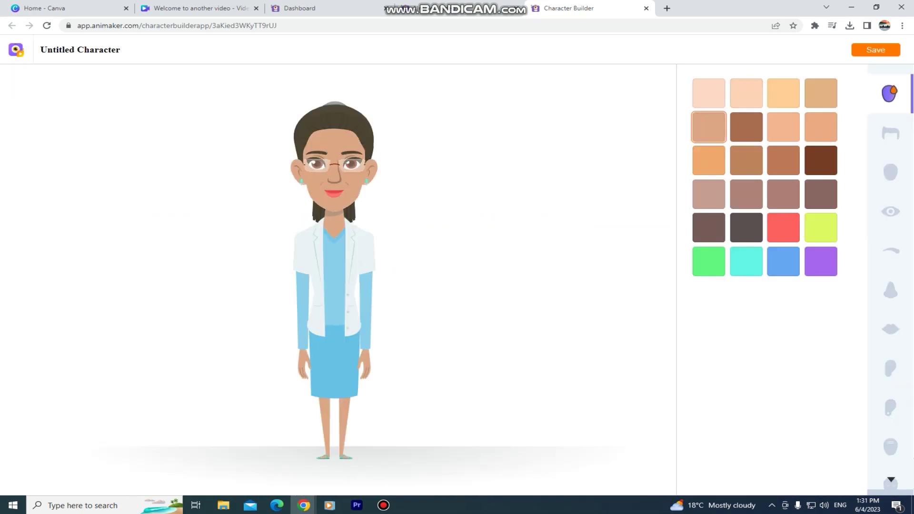
Give the woman brown bangs and black (000000) eyes.
left_click(889, 133)
left_click(797, 284)
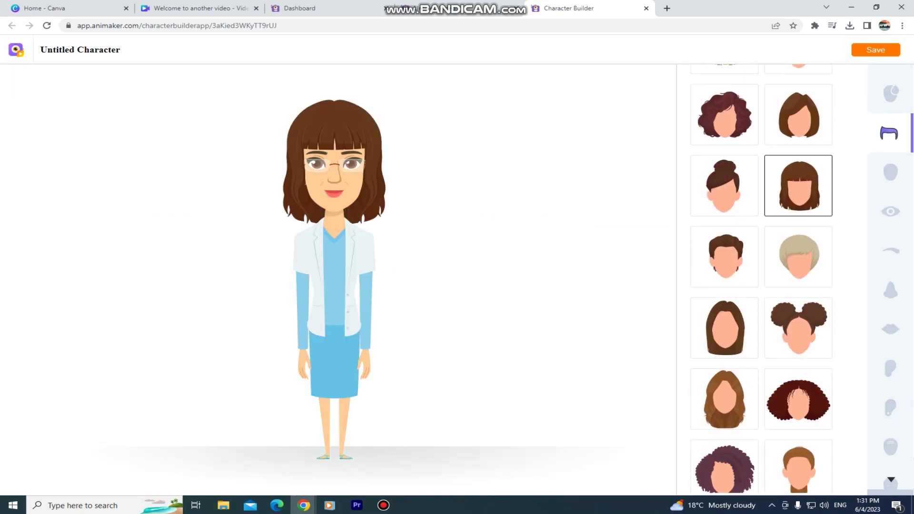
left_click(889, 172)
left_click(889, 212)
left_click(822, 89)
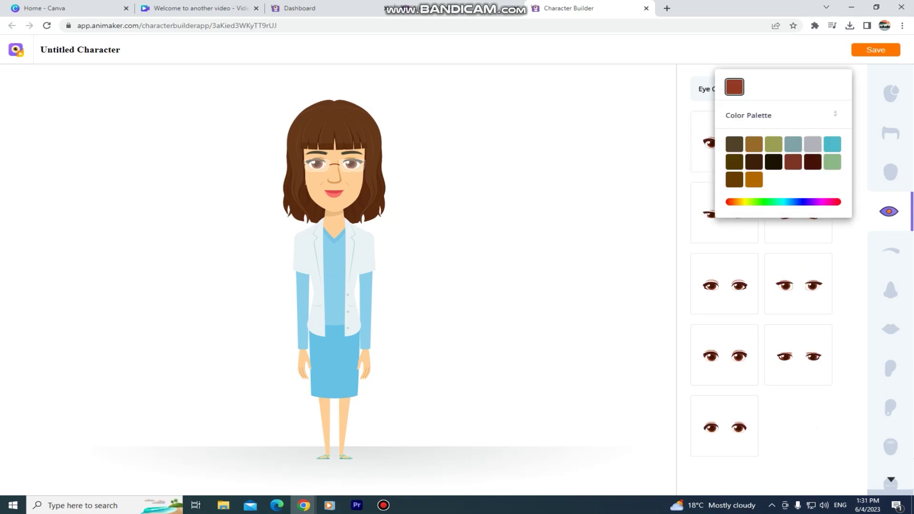
left_click(783, 198)
left_click(726, 219)
left_click_drag(729, 121, 788, 120)
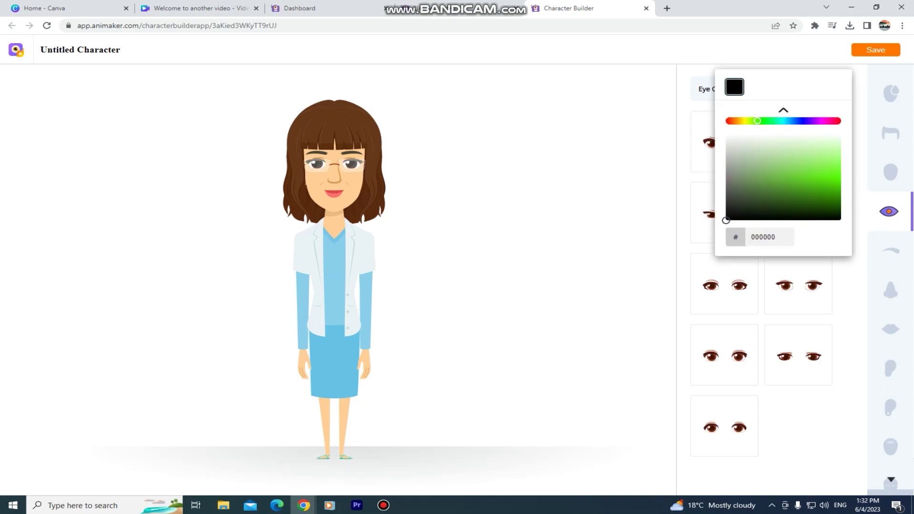
left_click(889, 251)
Dress her in the blue hoodie, save the character, and return to the video.
left_click(889, 290)
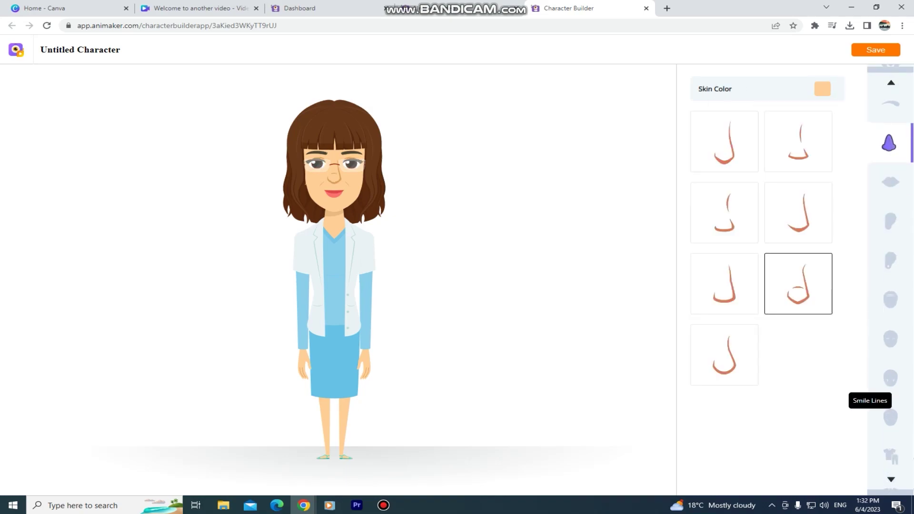
left_click(890, 450)
scroll(760, 250, "down", 2)
left_click(725, 121)
left_click(875, 49)
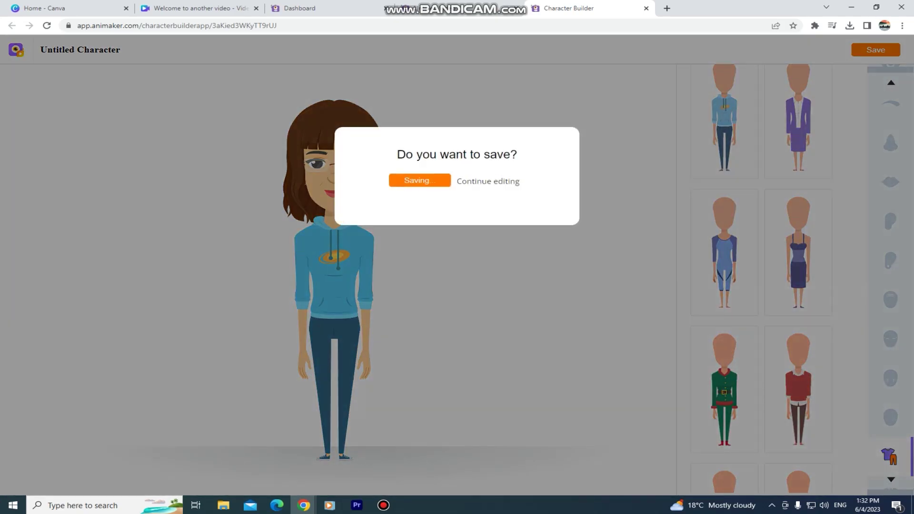
left_click(424, 179)
left_click(497, 355)
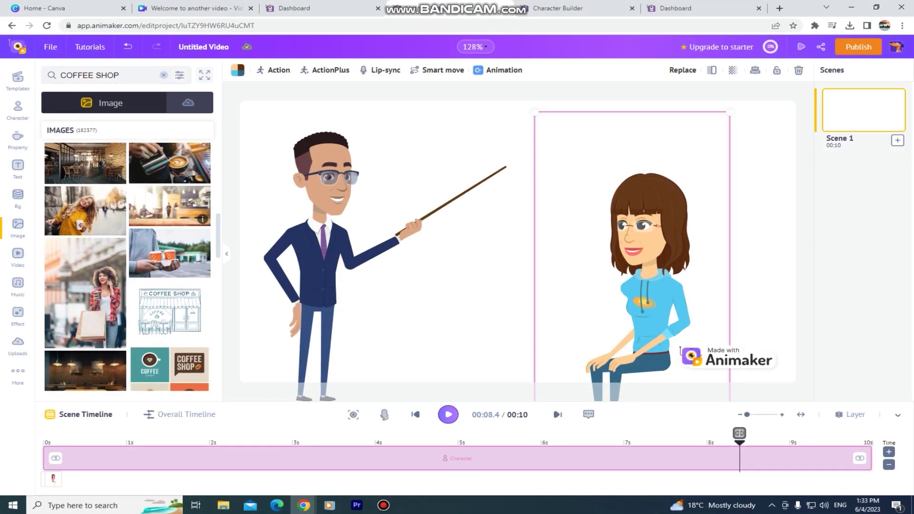
Add the blurred coffee-shop photo and stretch it to fill the whole canvas.
left_click(86, 163)
left_click_drag(521, 242, 371, 161)
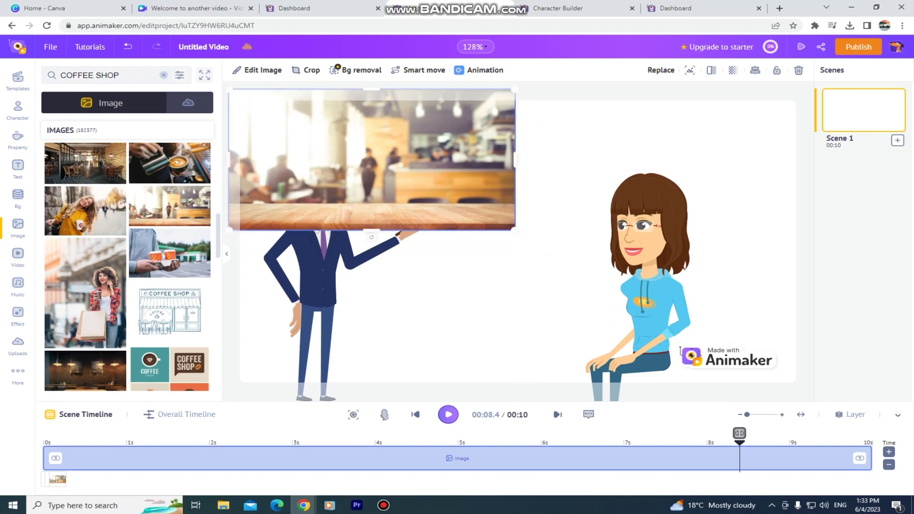
left_click_drag(513, 228, 811, 379)
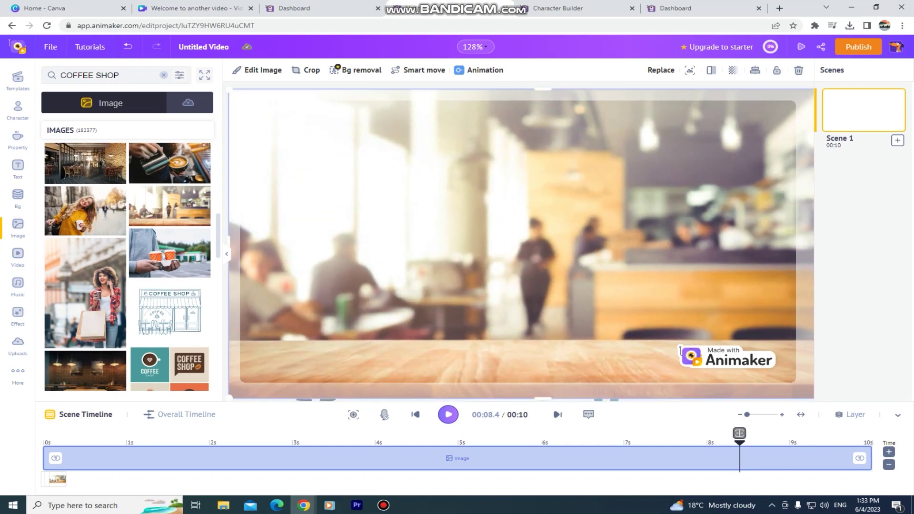
Send the photo behind both characters and bring up the Download Video settings.
right_click(389, 141)
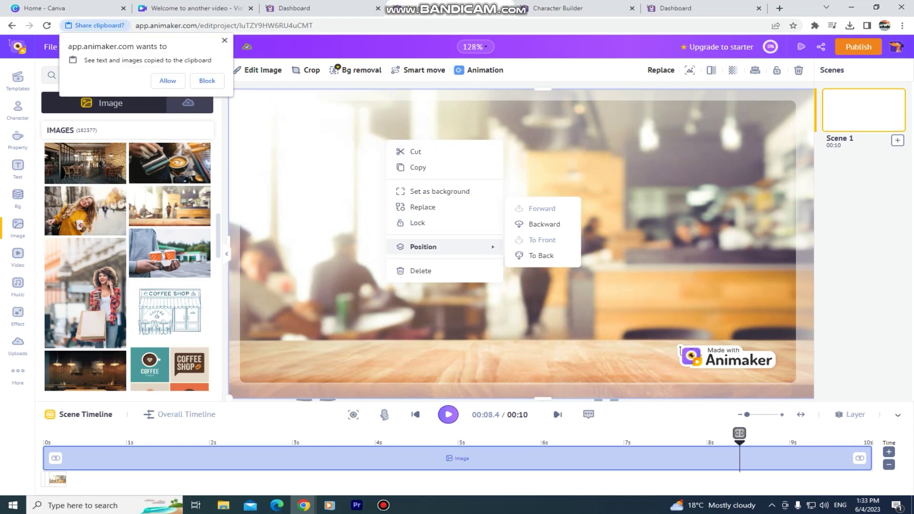
left_click(543, 224)
right_click(442, 214)
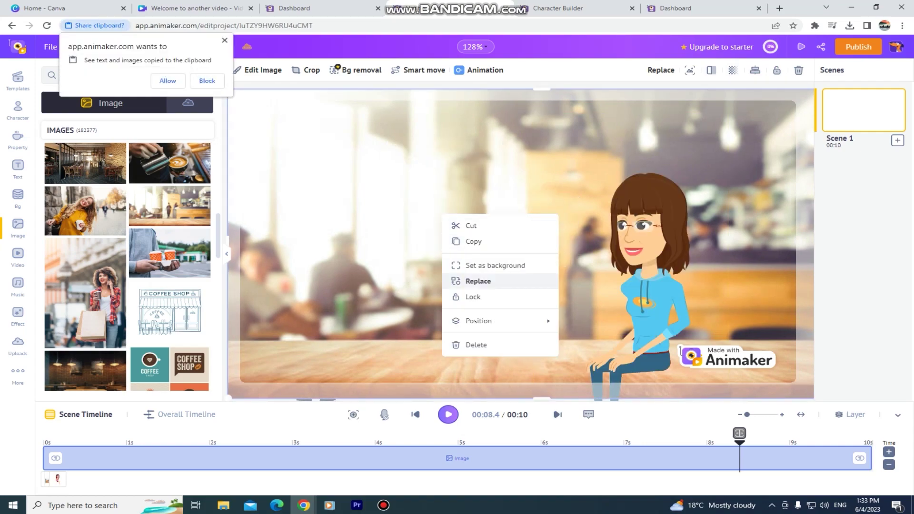
left_click(596, 330)
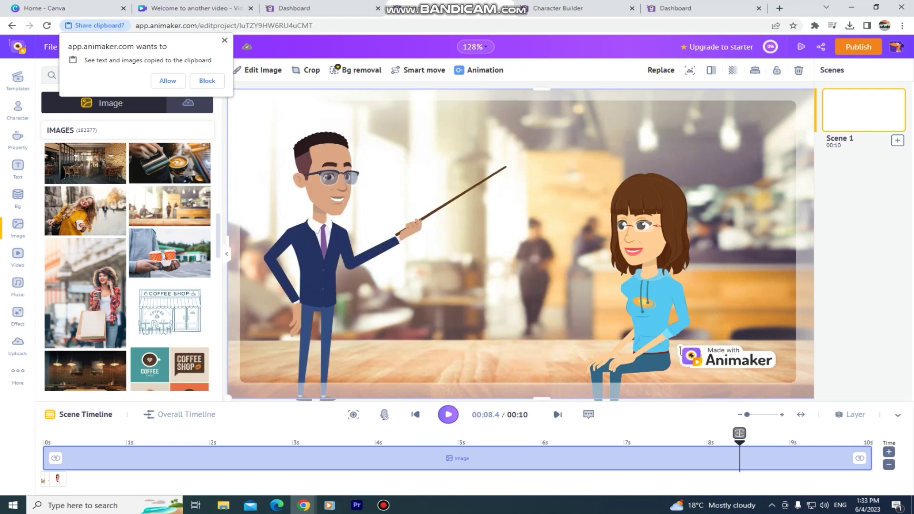
left_click(858, 47)
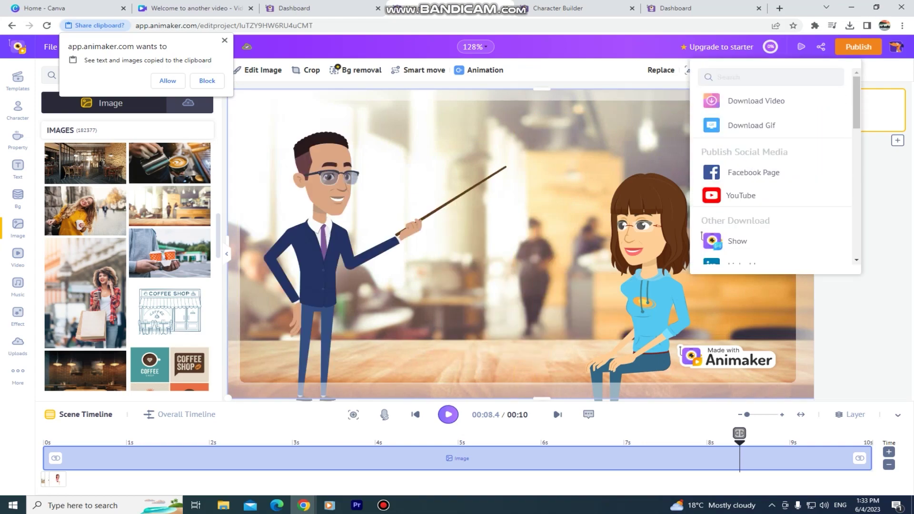
left_click(755, 101)
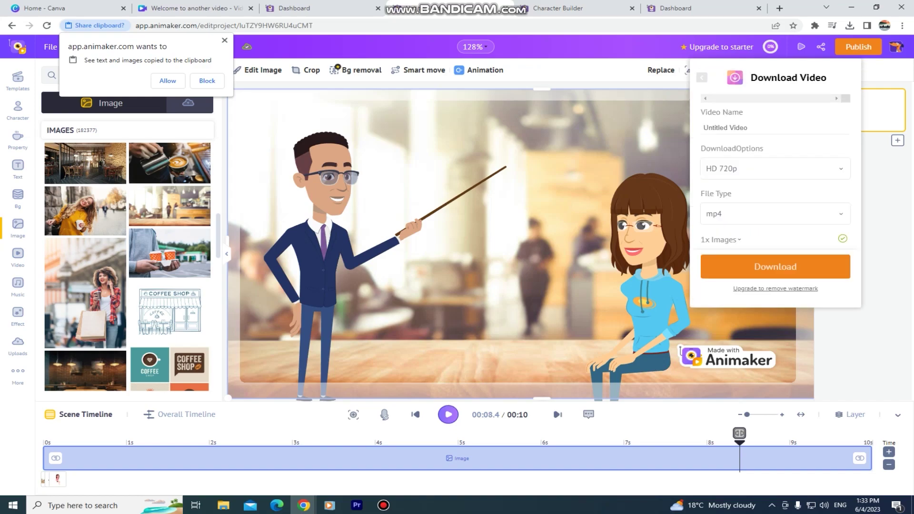